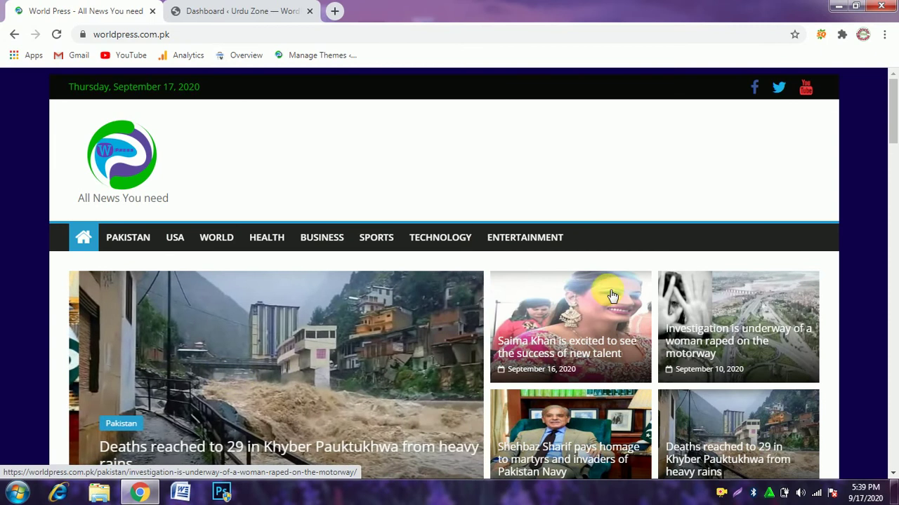
Examine the World Press homepage, looking over its Pakistan, USA, World and latest news sections.
mouse_move(893, 130)
left_mouse_down()
mouse_move(883, 201)
mouse_move(888, 261)
mouse_move(889, 124)
mouse_move(886, 411)
mouse_move(893, 219)
left_mouse_up()
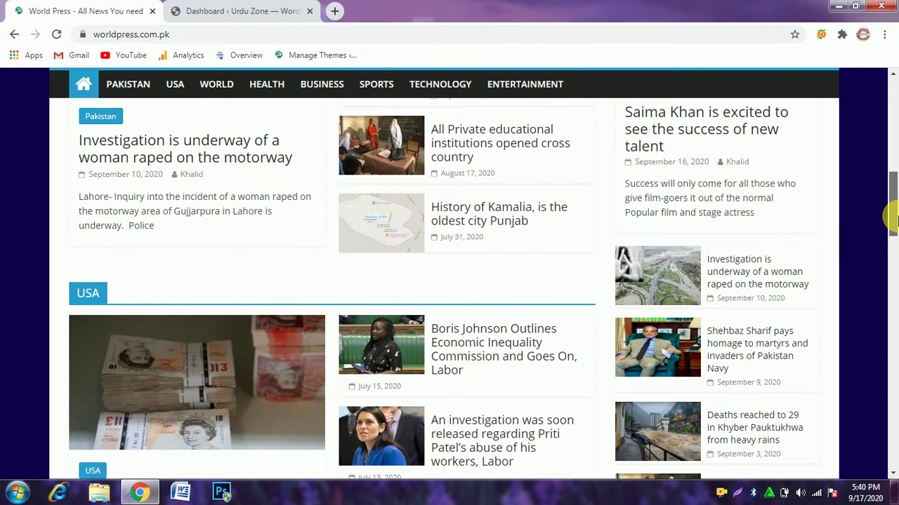
left_click_drag(893, 220, 884, 314)
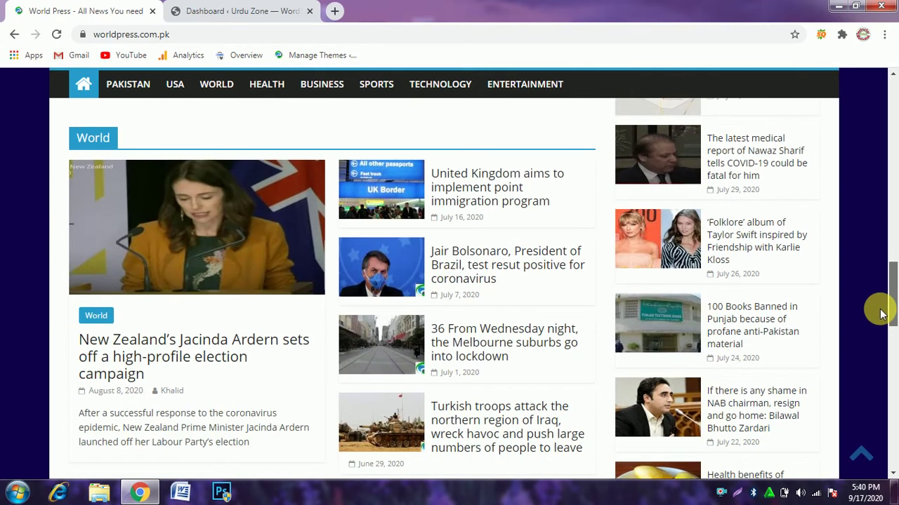
mouse_move(881, 314)
left_mouse_down()
mouse_move(880, 335)
mouse_move(890, 263)
left_mouse_up()
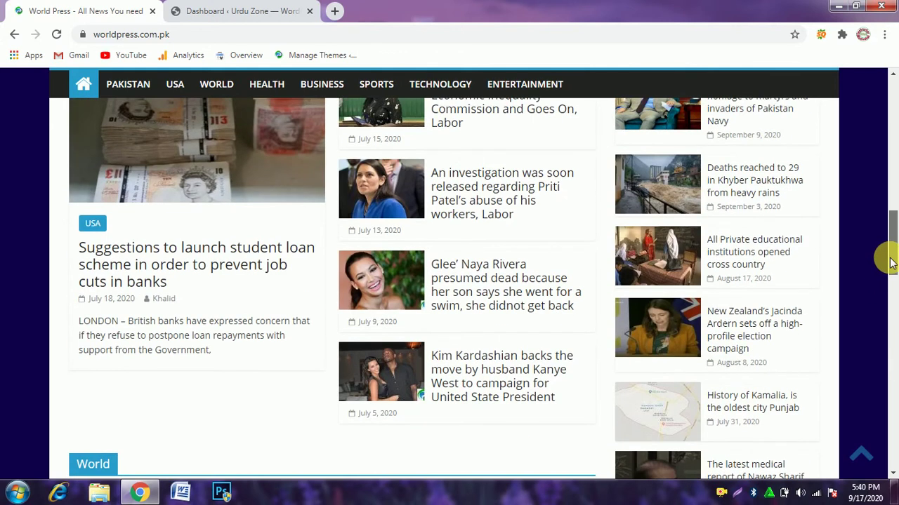
left_click_drag(890, 262, 889, 94)
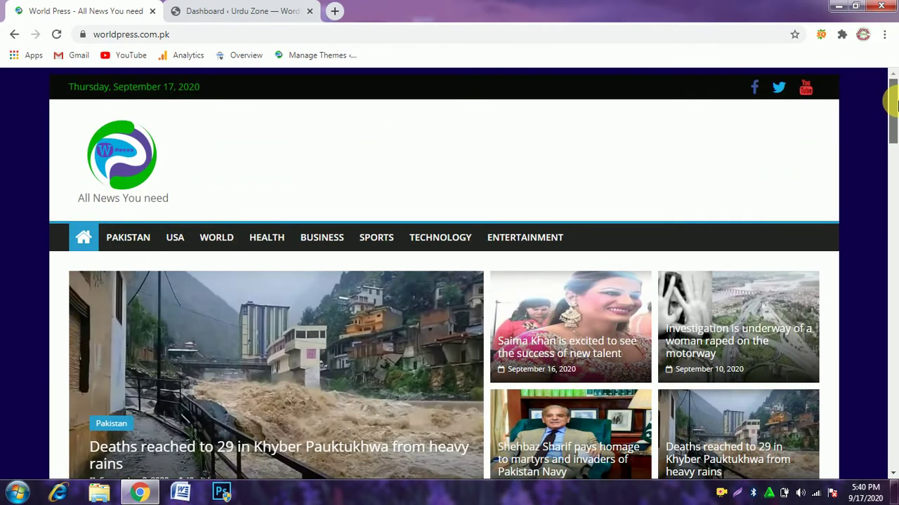
Go to the Urdu Zone dashboard and open the page for adding new themes.
left_click(257, 12)
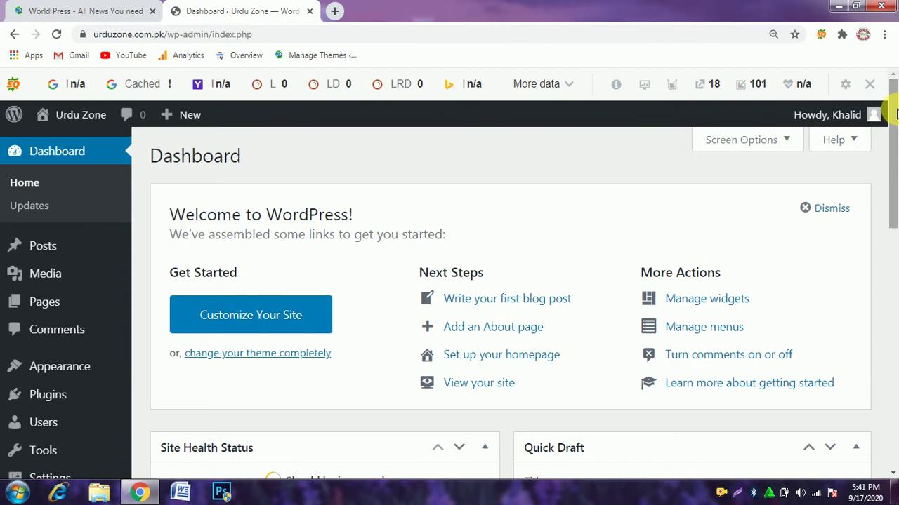
left_click_drag(896, 113, 882, 207)
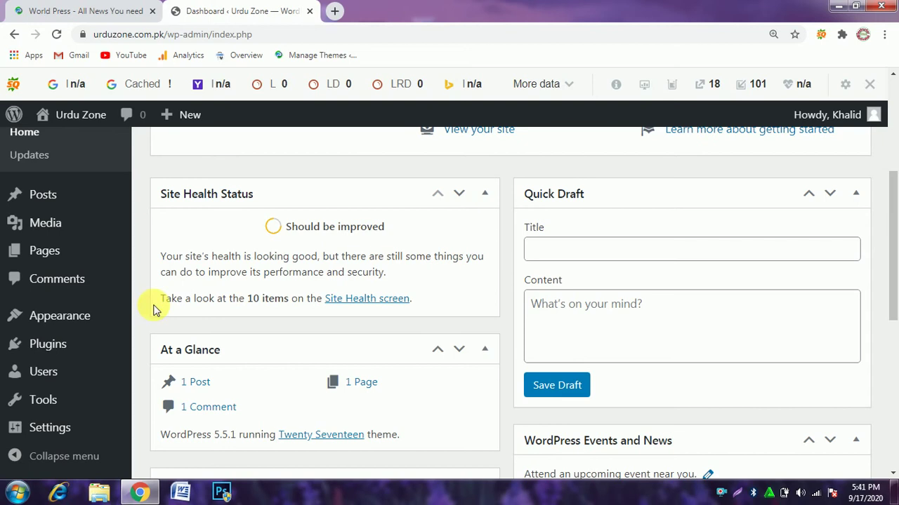
mouse_move(74, 322)
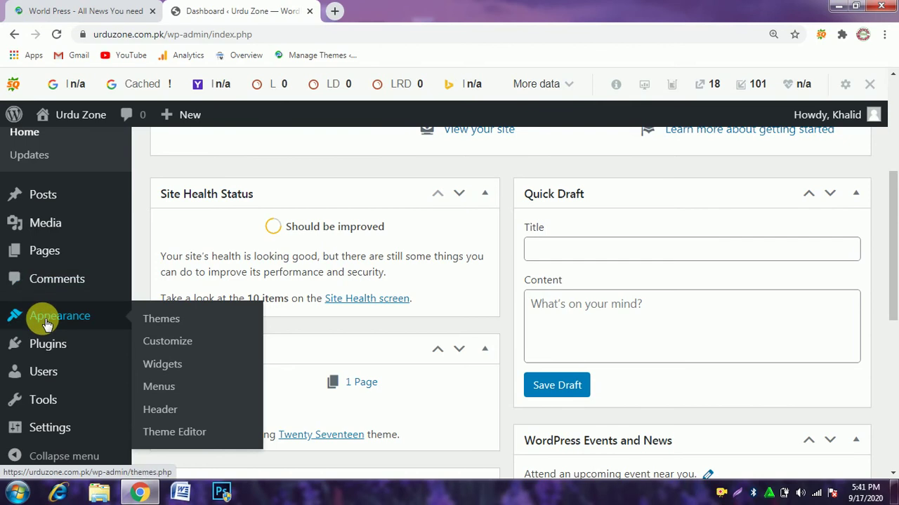
left_click(168, 320)
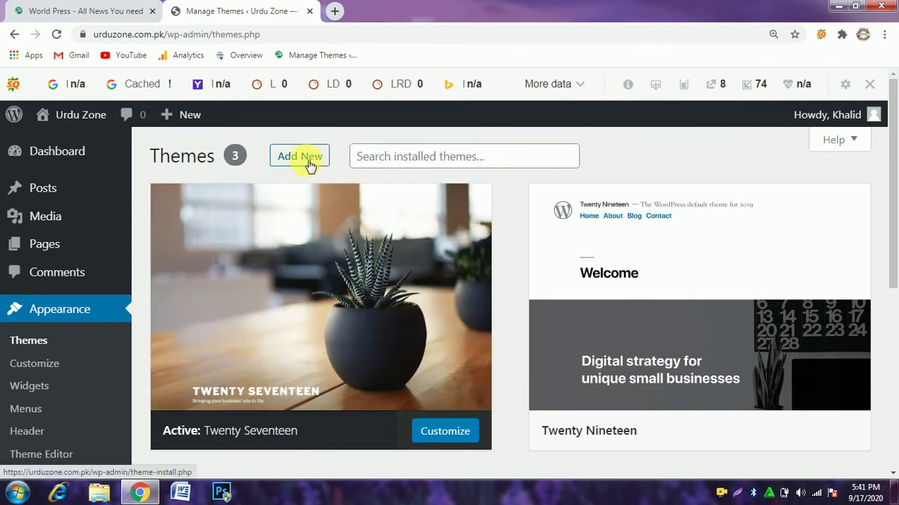
left_click(309, 160)
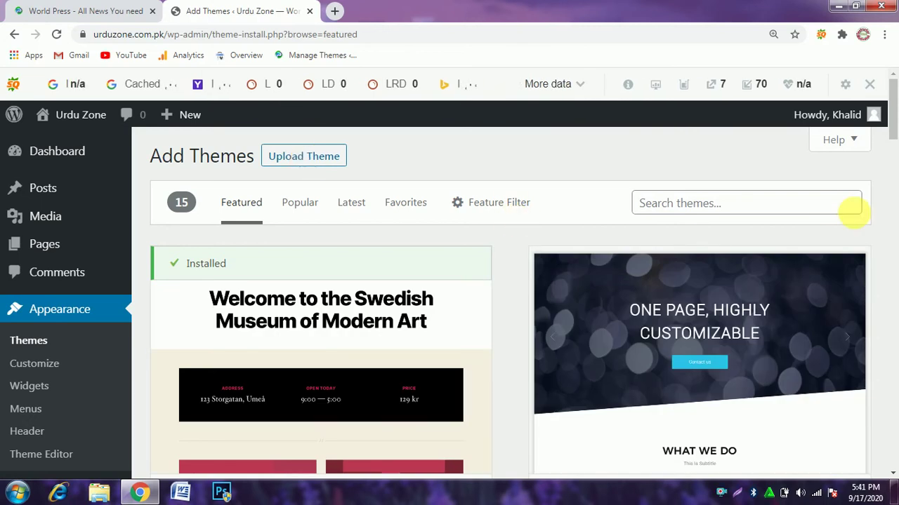
Browse the featured, popular and latest themes available for installation.
mouse_move(893, 104)
left_mouse_down()
mouse_move(876, 226)
mouse_move(888, 201)
mouse_move(877, 221)
mouse_move(868, 302)
mouse_move(893, 160)
mouse_move(892, 104)
left_mouse_up()
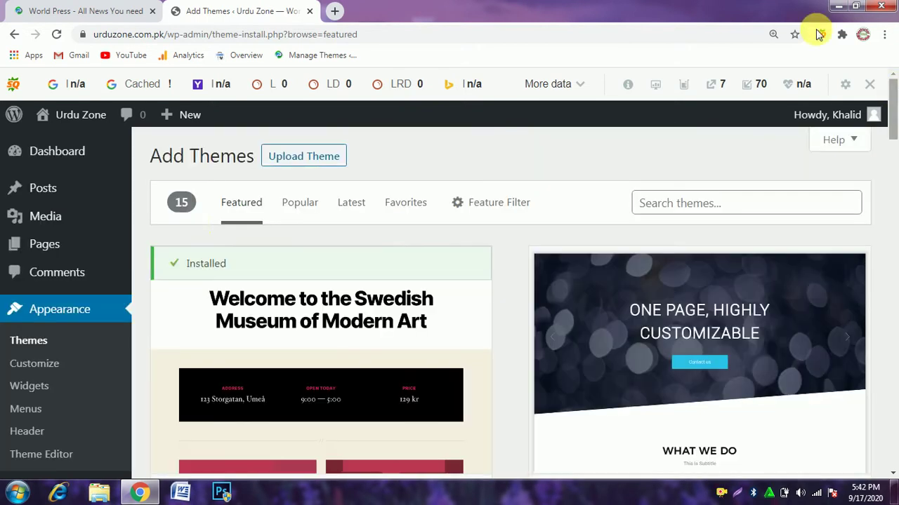
left_click(309, 211)
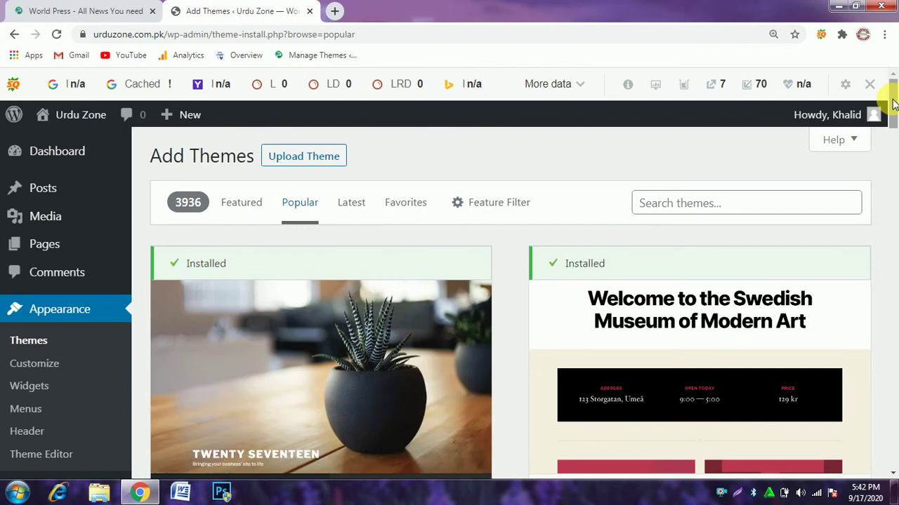
mouse_move(893, 104)
left_mouse_down()
mouse_move(891, 220)
mouse_move(893, 102)
left_mouse_up()
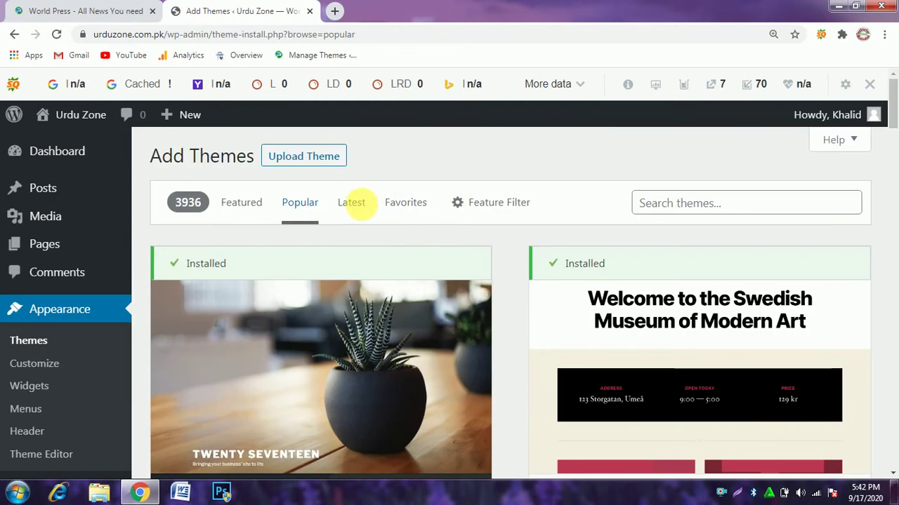
left_click(354, 210)
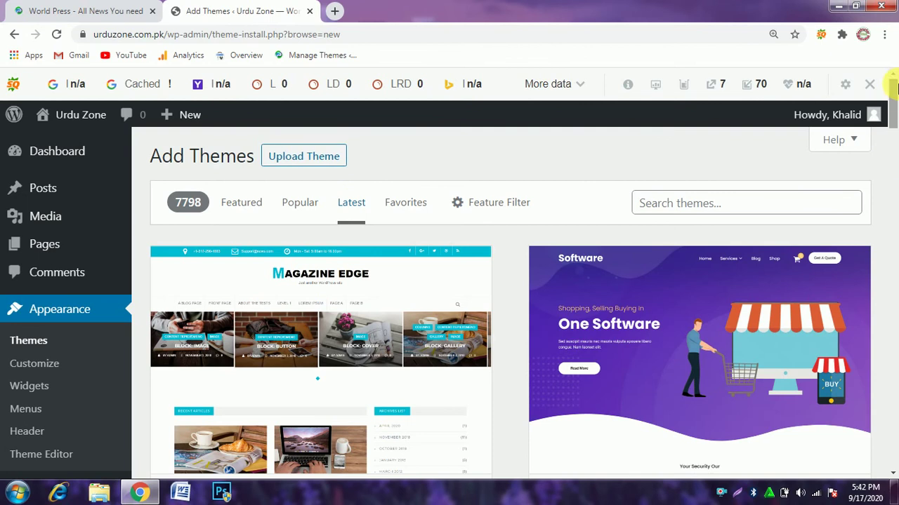
mouse_move(895, 101)
left_mouse_down()
mouse_move(886, 276)
mouse_move(893, 95)
left_mouse_up()
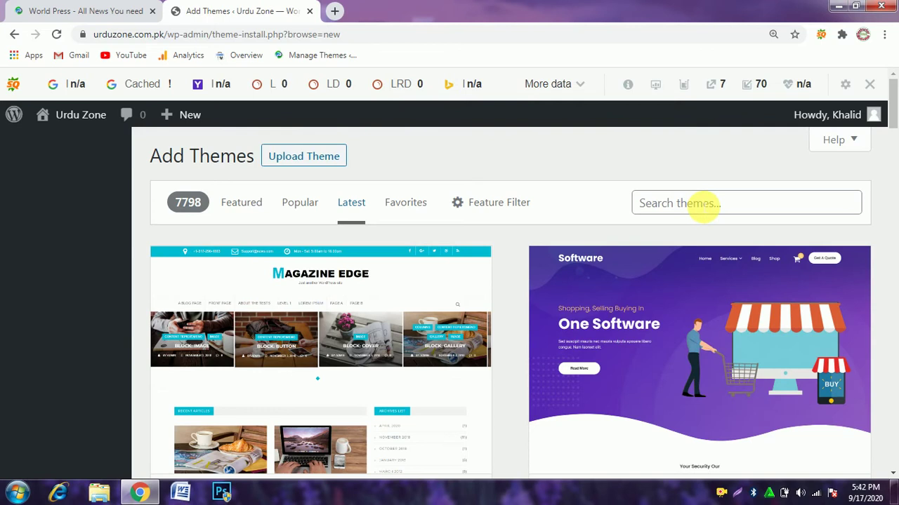
Search the available themes for "color mag" and preview the ColorMag theme, closing the preview when done.
left_click(702, 206)
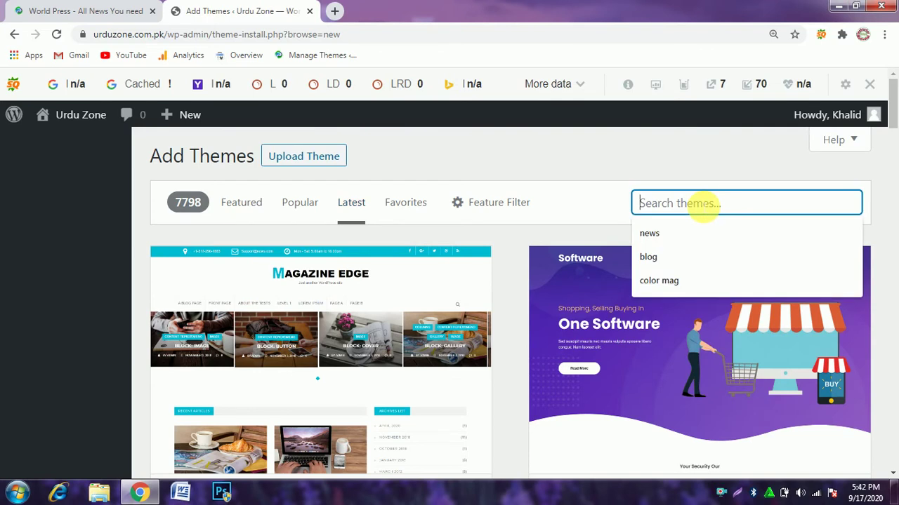
type("color mag")
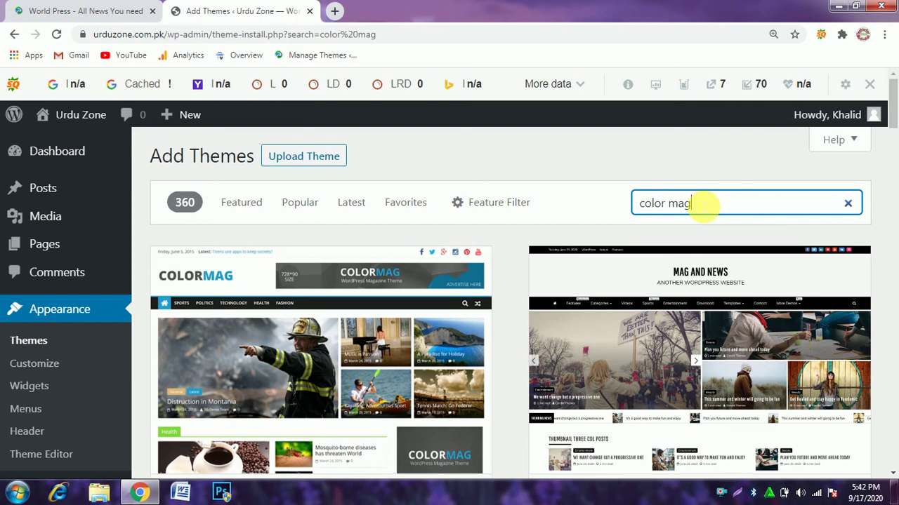
mouse_move(405, 277)
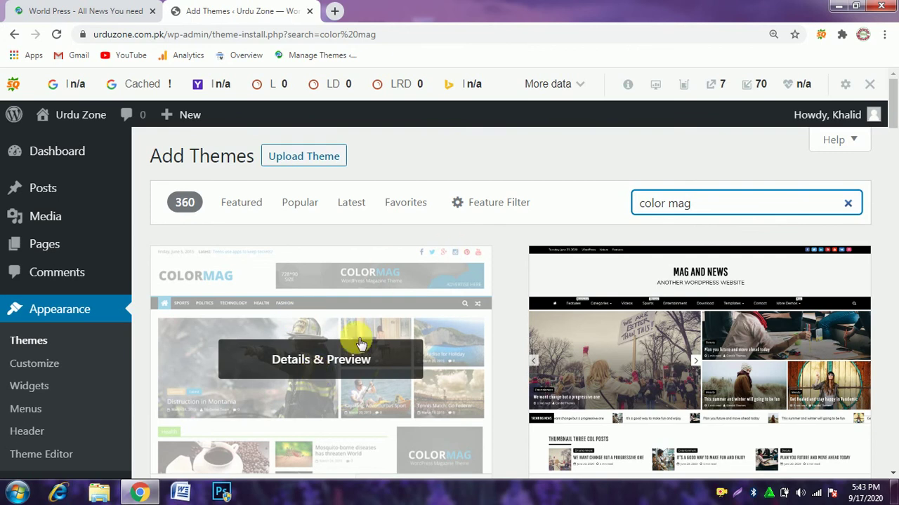
left_click(280, 374)
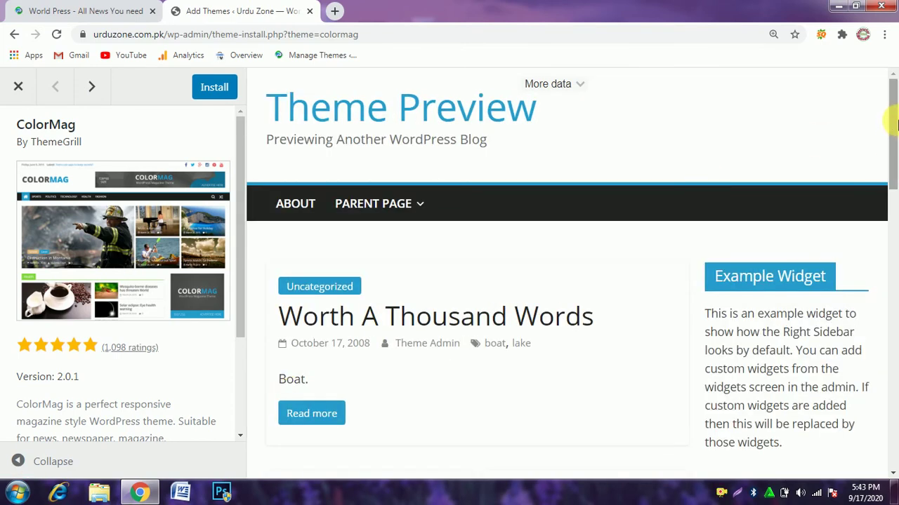
left_click_drag(895, 105, 895, 150)
left_click_drag(891, 188, 896, 90)
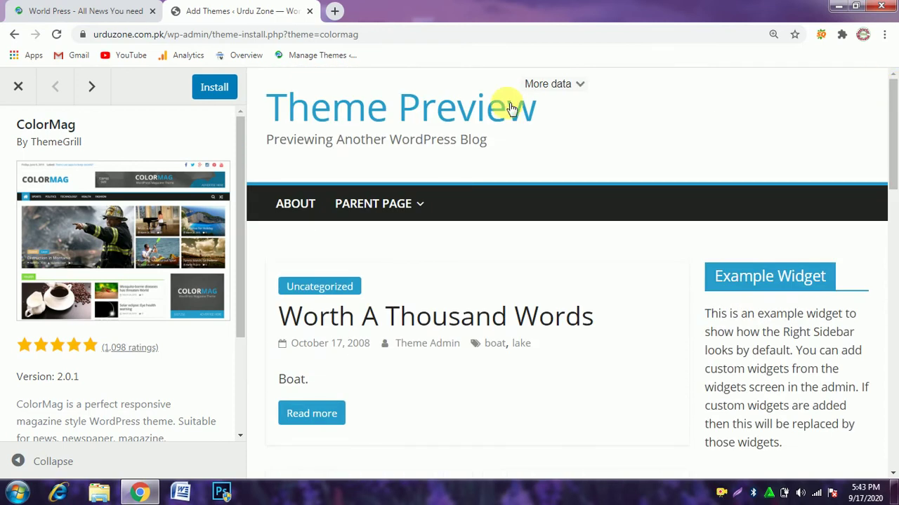
left_click(19, 88)
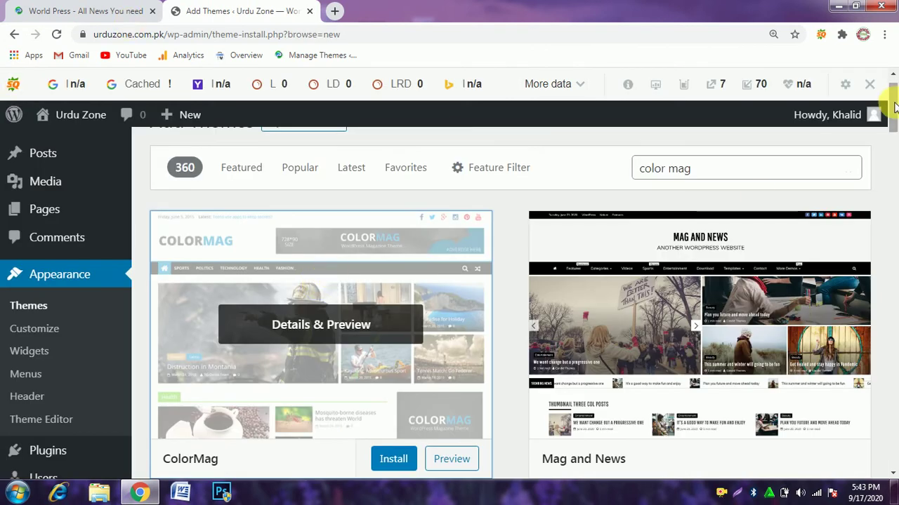
Install and activate the ColorMag theme on the Urdu Zone site.
left_click_drag(893, 105, 891, 125)
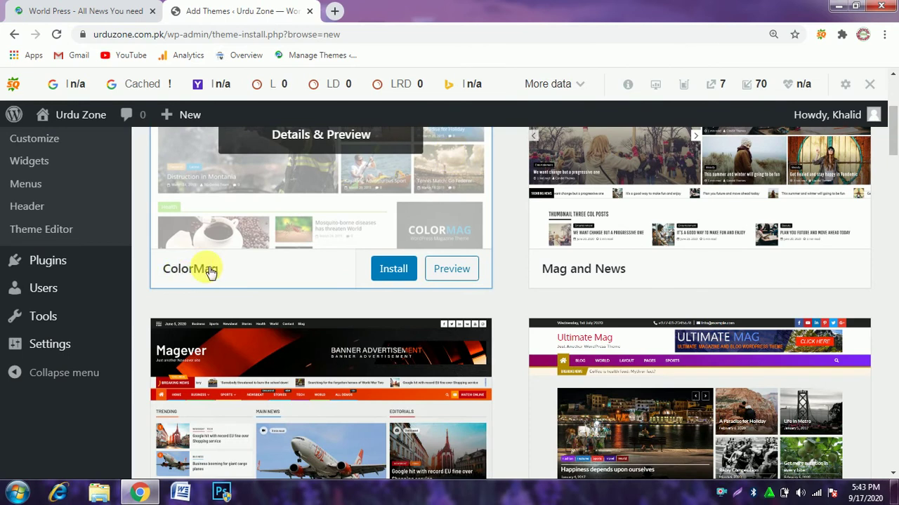
left_click(394, 270)
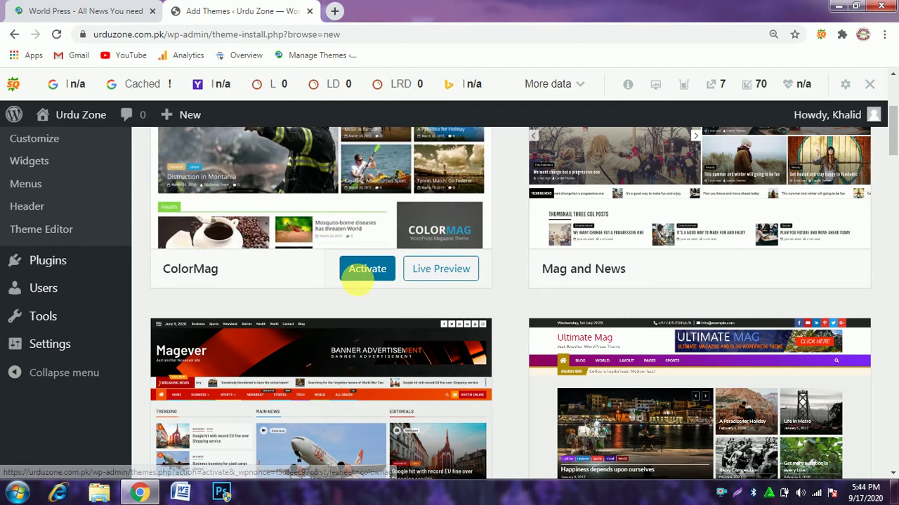
left_click(366, 275)
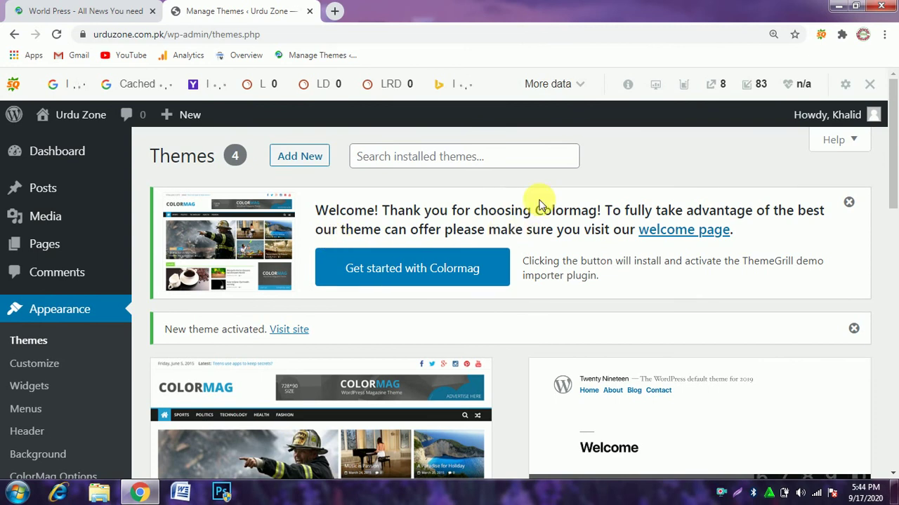
left_click(334, 12)
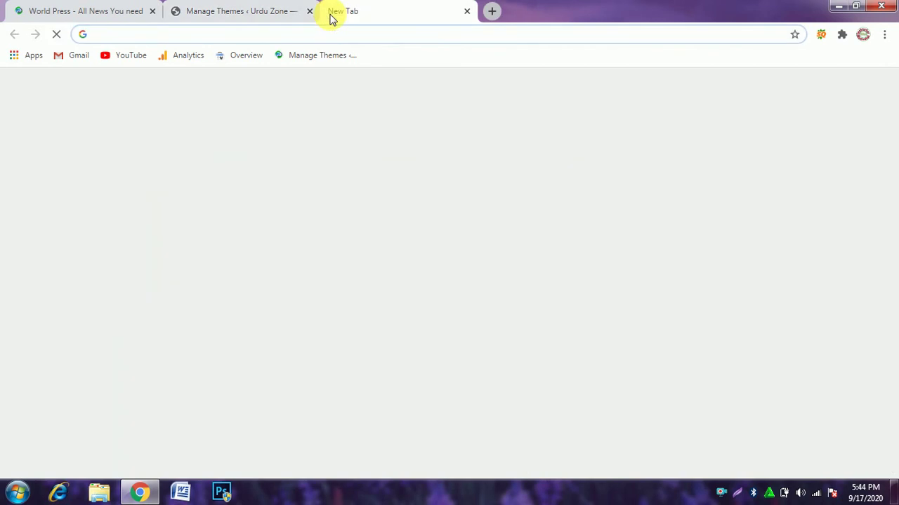
left_click(325, 39)
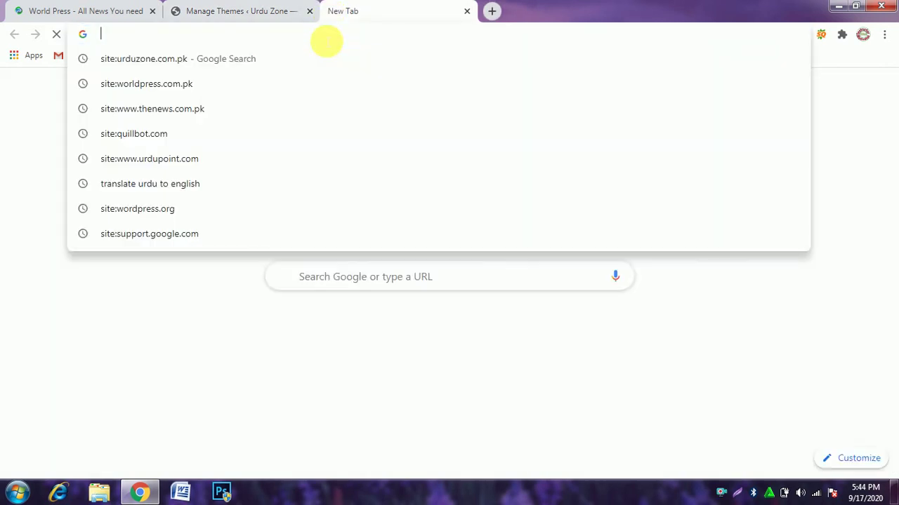
type("https://urduzone.com.pk/")
key("Return")
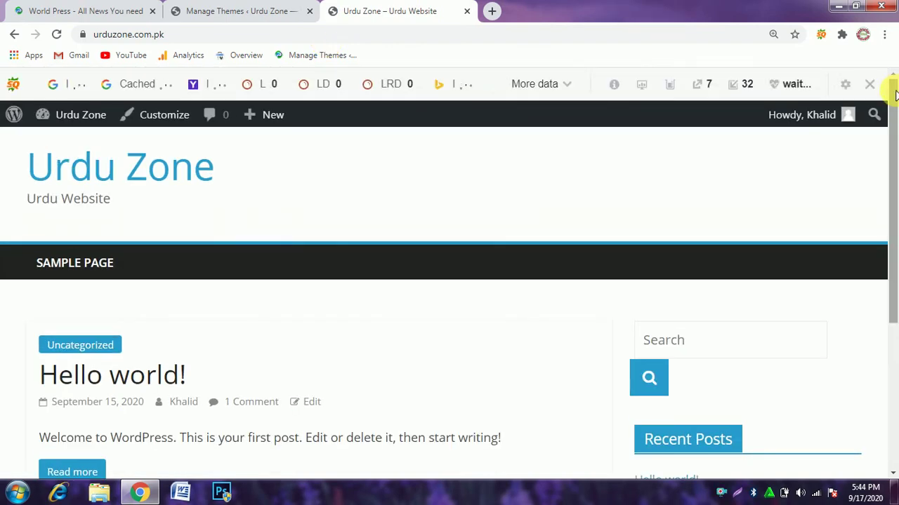
left_click_drag(894, 95, 891, 70)
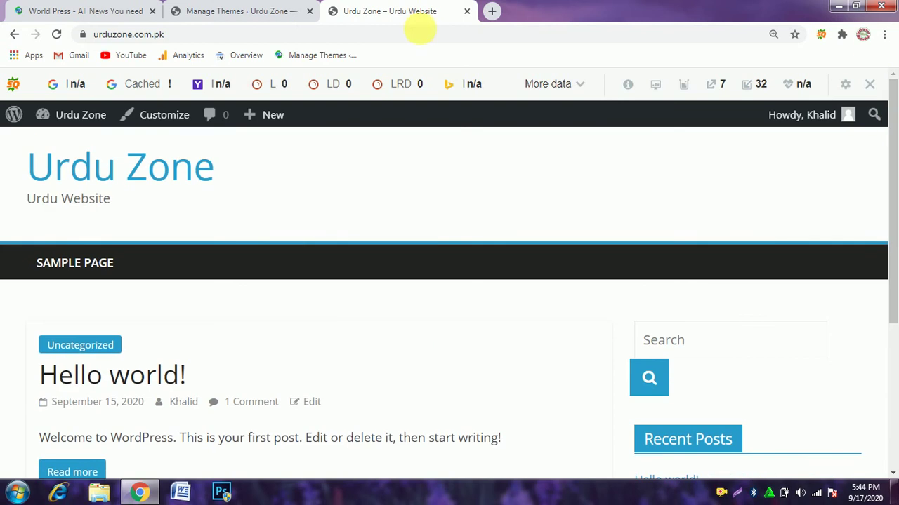
Review the World Press homepage's header, navigation, slider and category sections as a reference, and return to the Urdu Zone site.
left_click(74, 19)
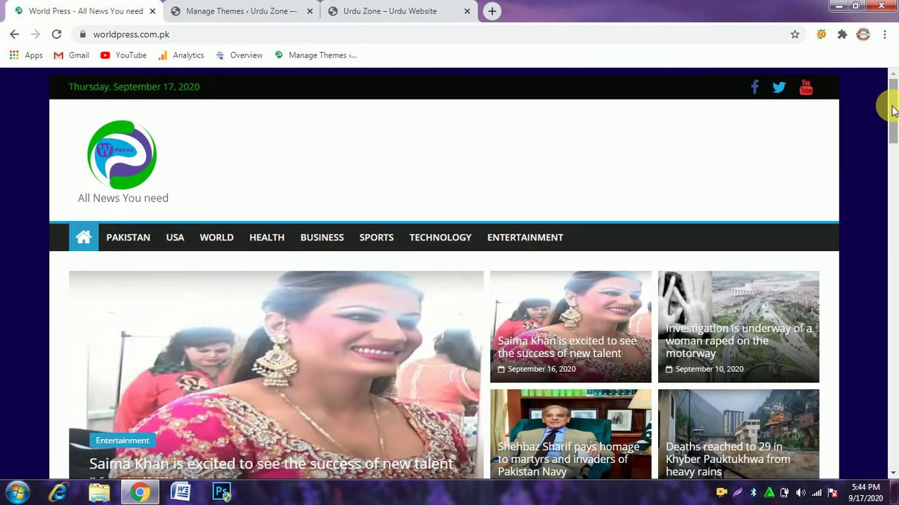
left_click_drag(893, 107, 892, 87)
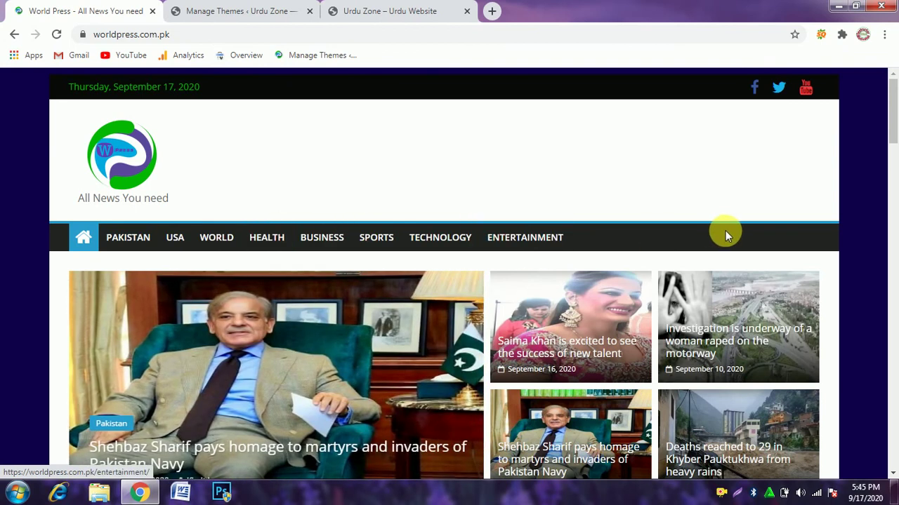
left_click_drag(893, 124, 891, 183)
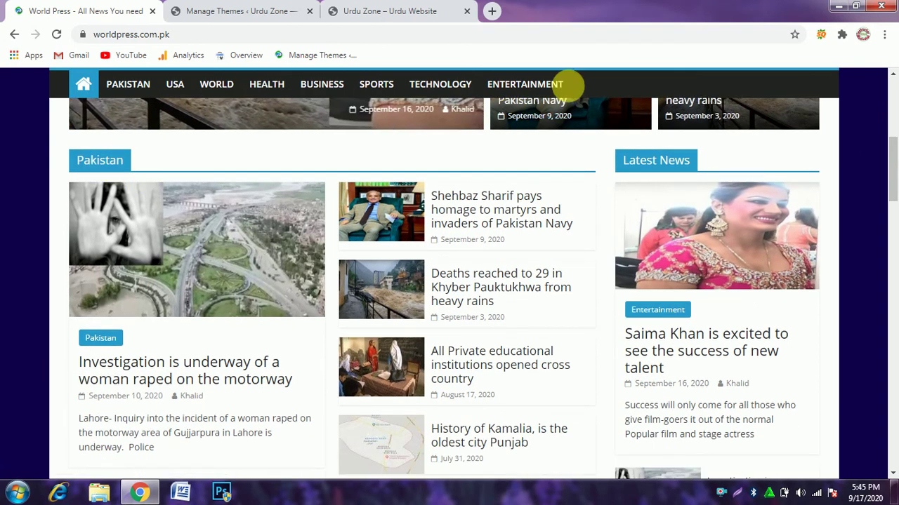
mouse_move(893, 153)
left_mouse_down()
mouse_move(869, 365)
mouse_move(894, 204)
mouse_move(892, 91)
mouse_move(892, 100)
left_mouse_up()
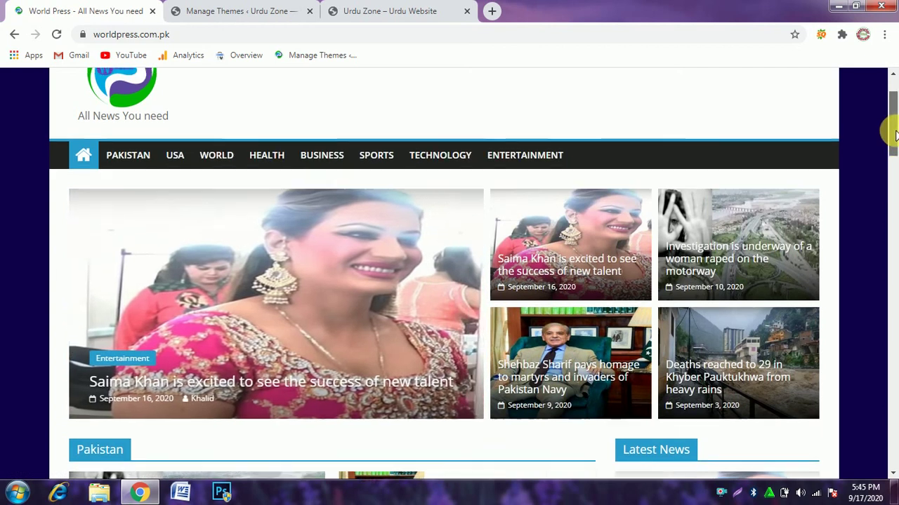
scroll(895, 137, "up", 2)
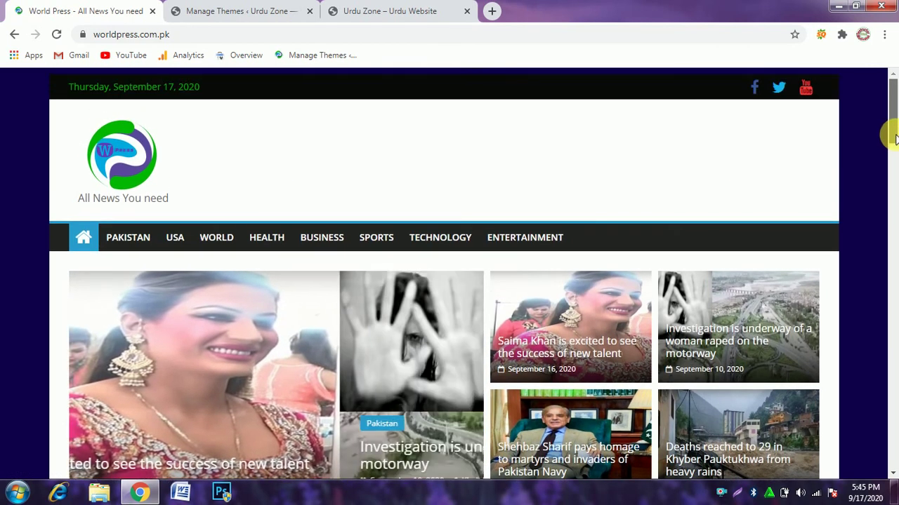
left_click_drag(895, 137, 894, 176)
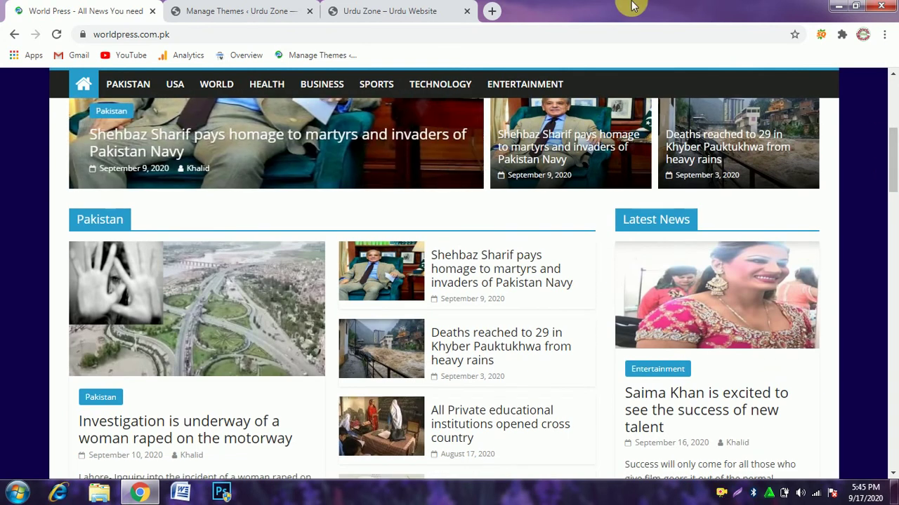
left_click(369, 12)
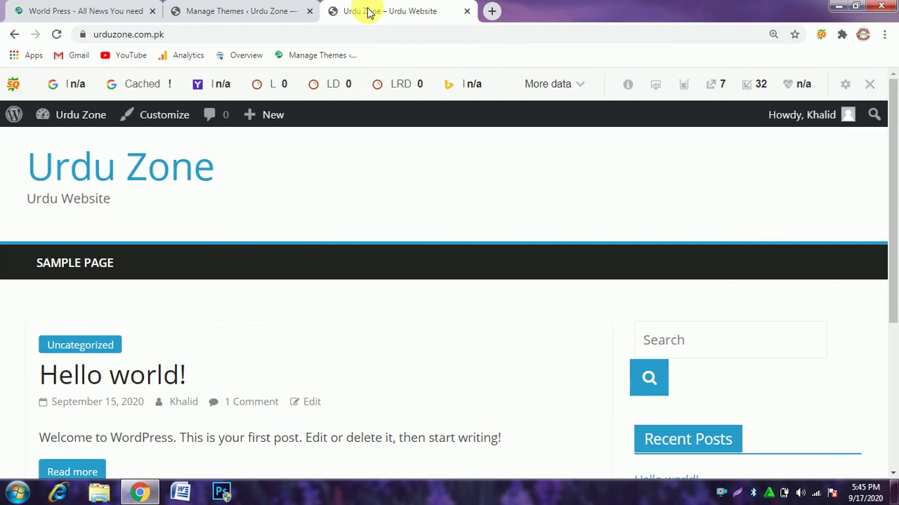